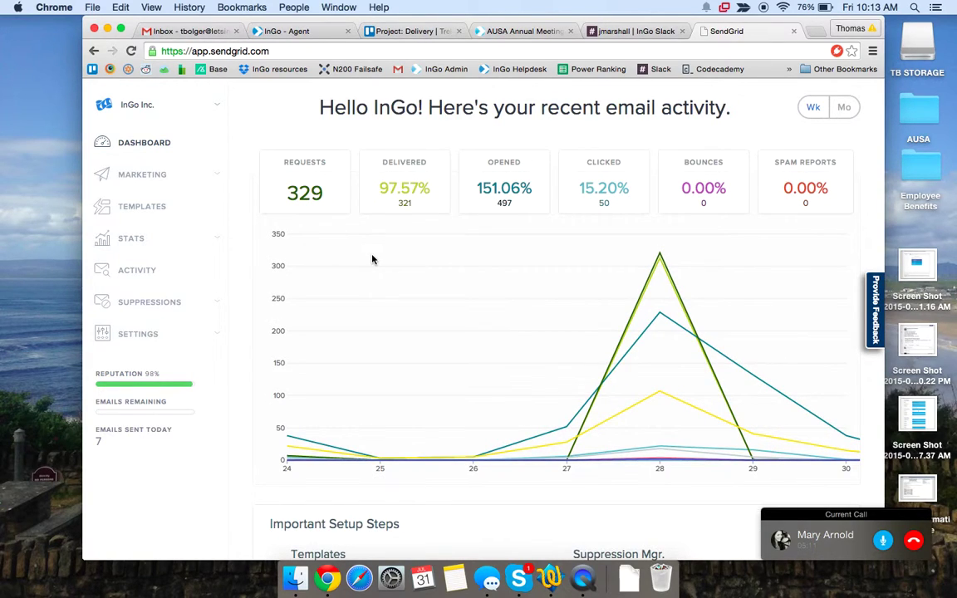
Step: Open the Marketing Email list from the Marketing Emails area and look through the existing emails
click(158, 184)
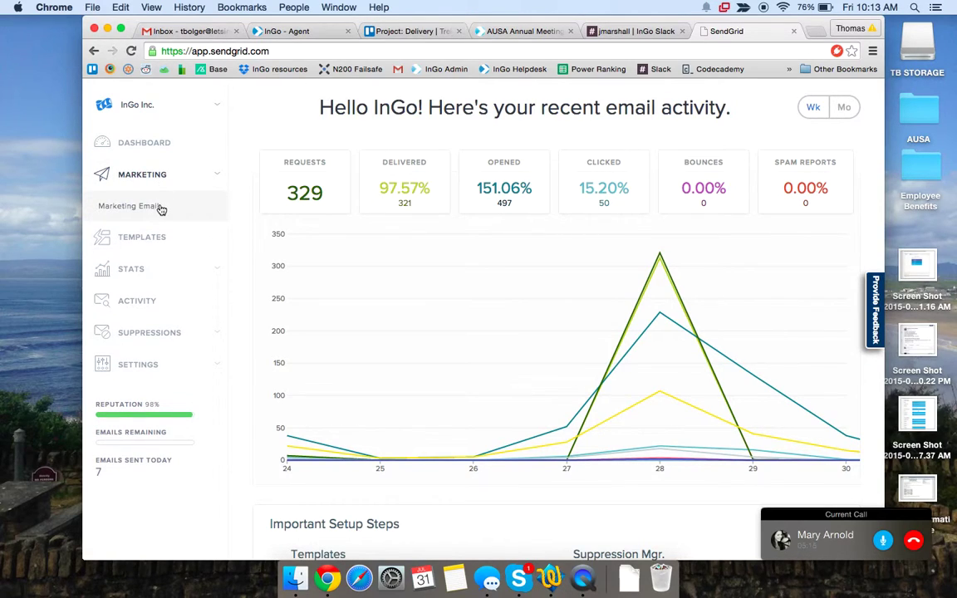
click(161, 207)
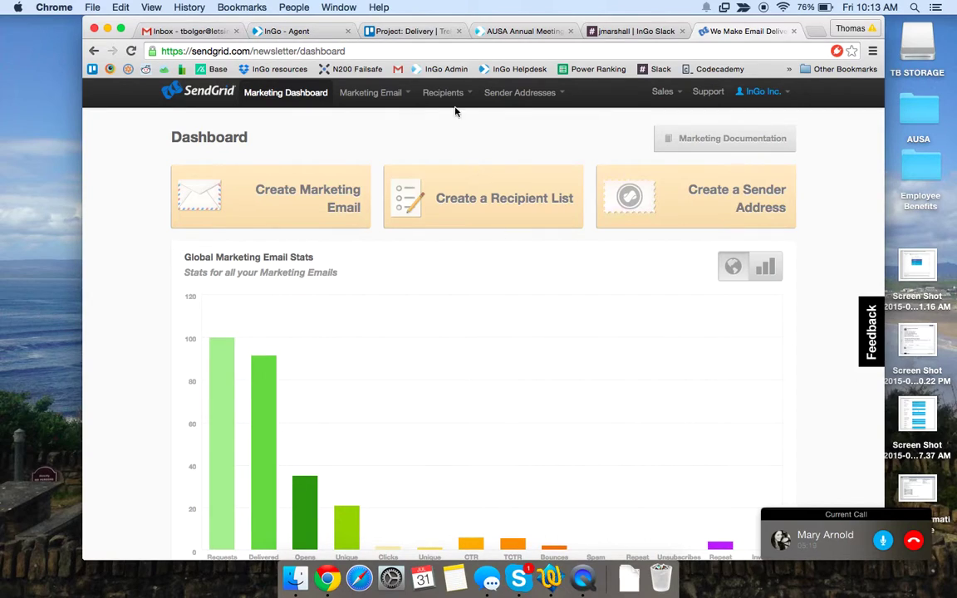
click(378, 92)
click(388, 119)
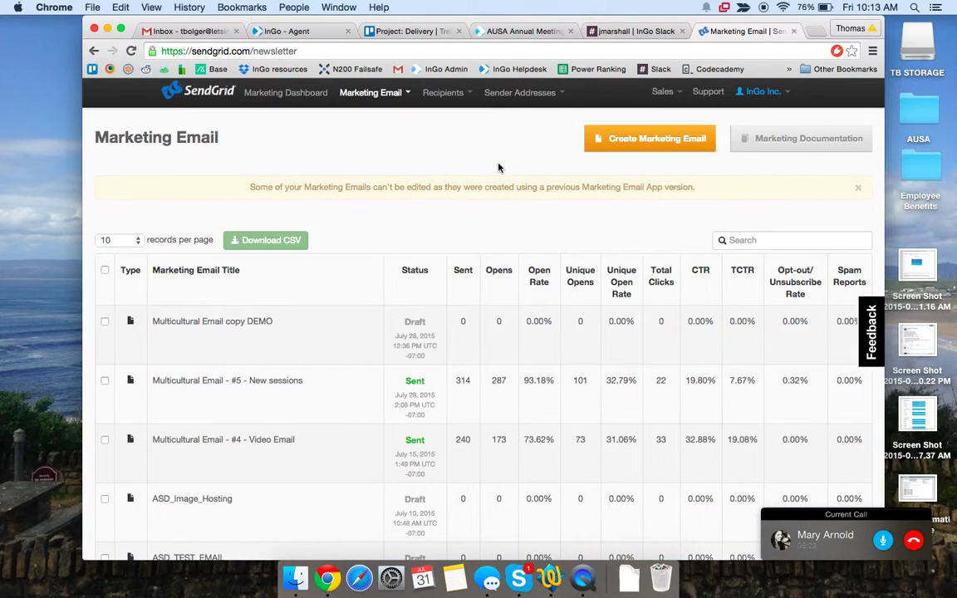
mouse_move(361, 327)
mouse_move(218, 397)
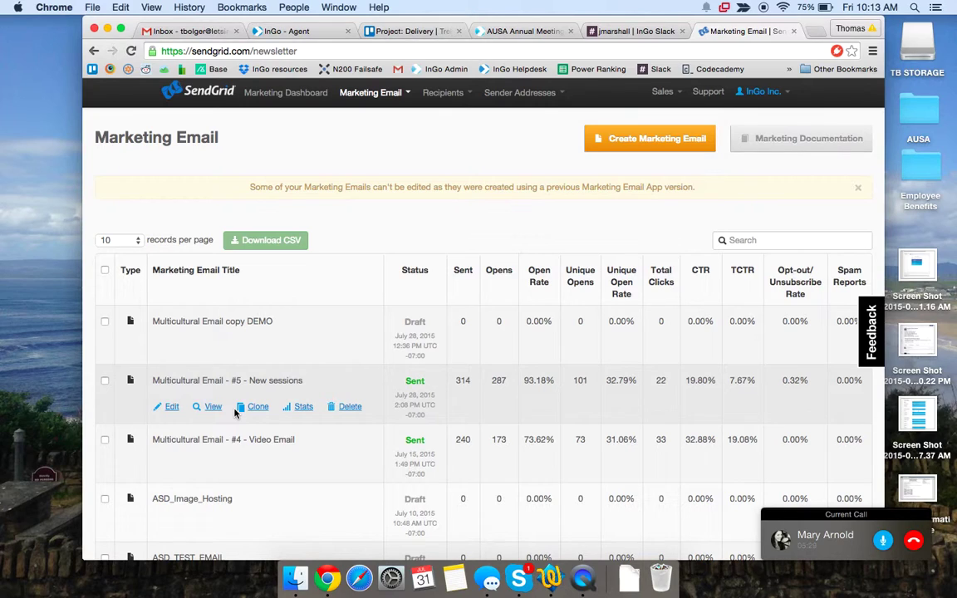
scroll(300, 410, down, 5)
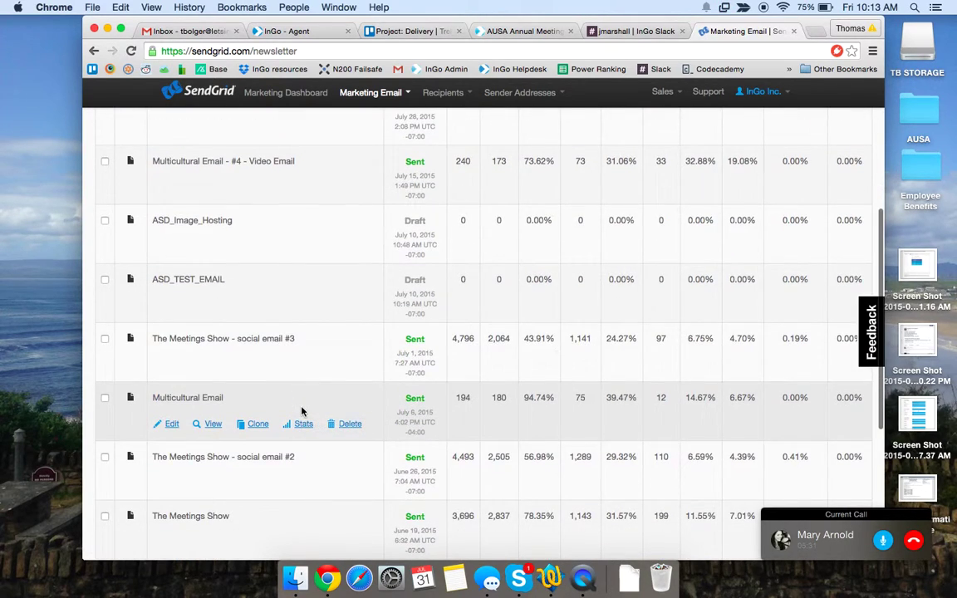
scroll(302, 411, up, 5)
scroll(302, 399, down, 1)
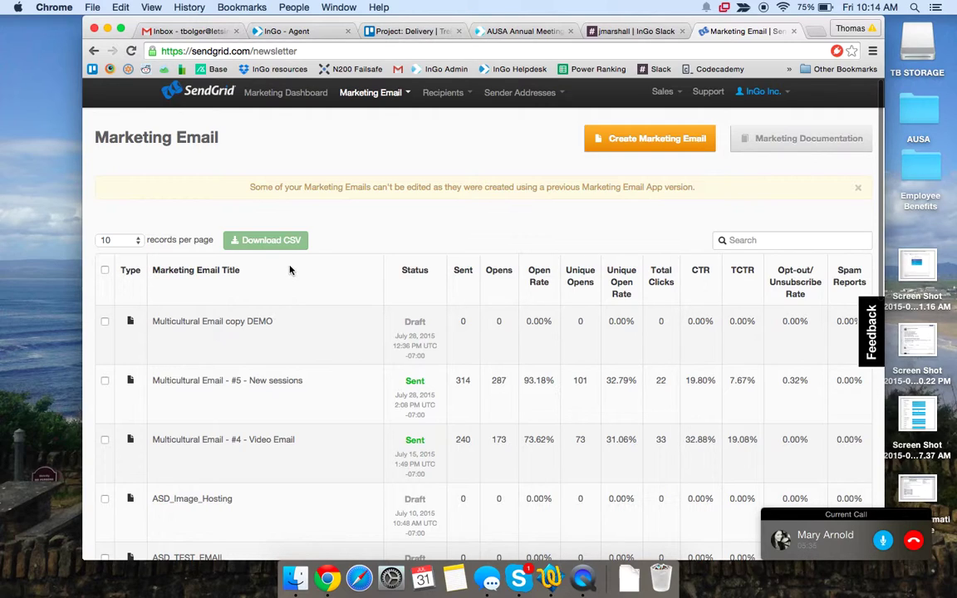
mouse_move(249, 324)
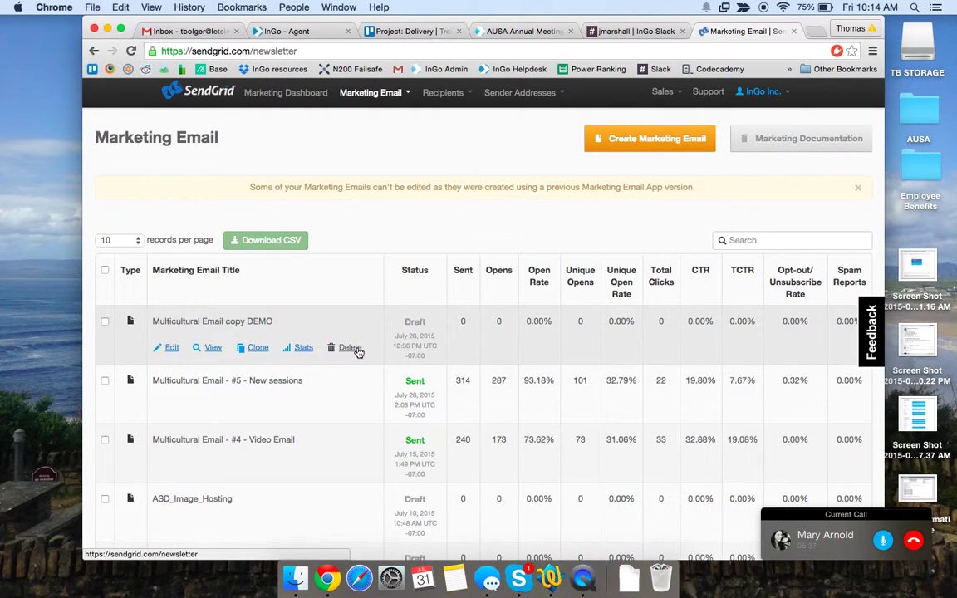
Step: Search the marketing emails for "image hosting" and broaden the search to "hosting"
click(815, 240)
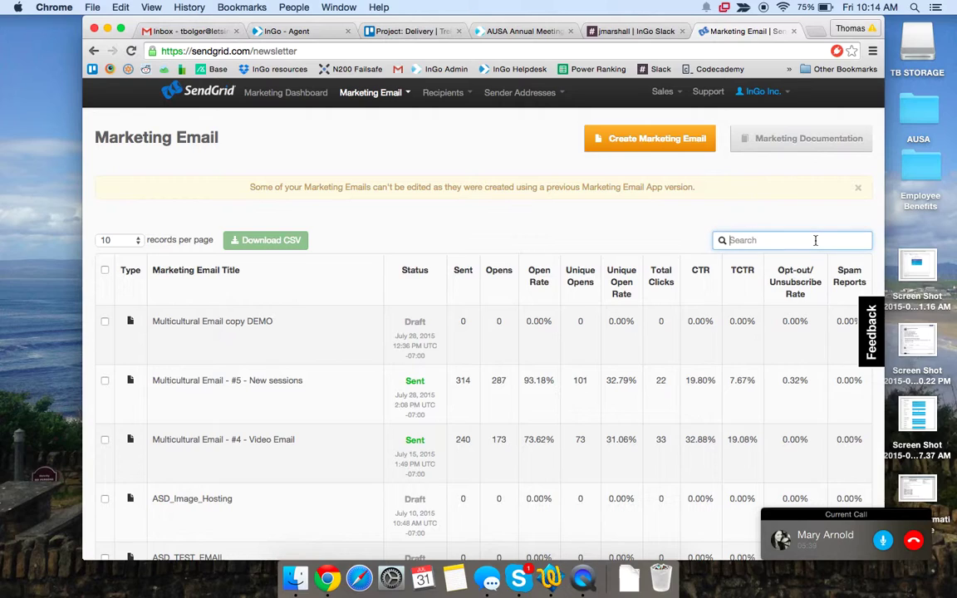
text(image hosting)
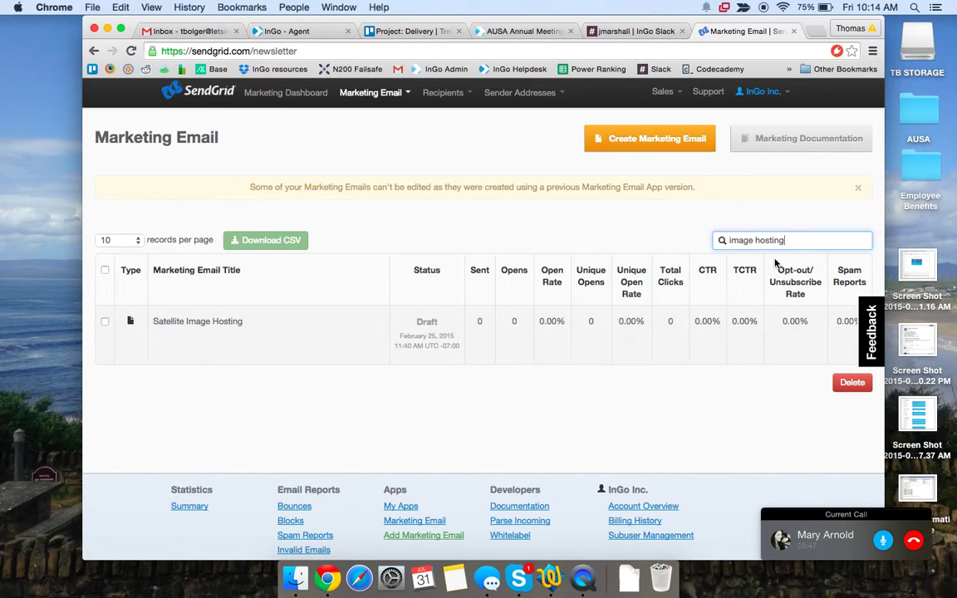
key(BackSpace)
key(BackSpace)
key(BackSpace)
key(BackSpace)
key(BackSpace)
key(BackSpace)
key(BackSpace)
key(BackSpace)
key(BackSpace)
key(BackSpace)
key(BackSpace)
text(hosti)
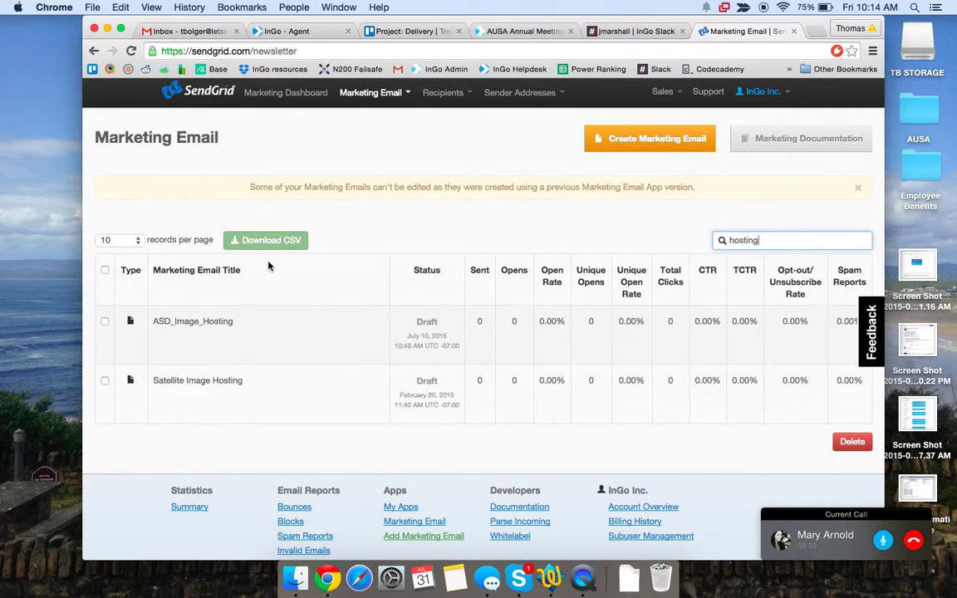
Step: Open the "Satellite Image Hosting" draft for editing, go to its Design stage and review the current layout
click(236, 384)
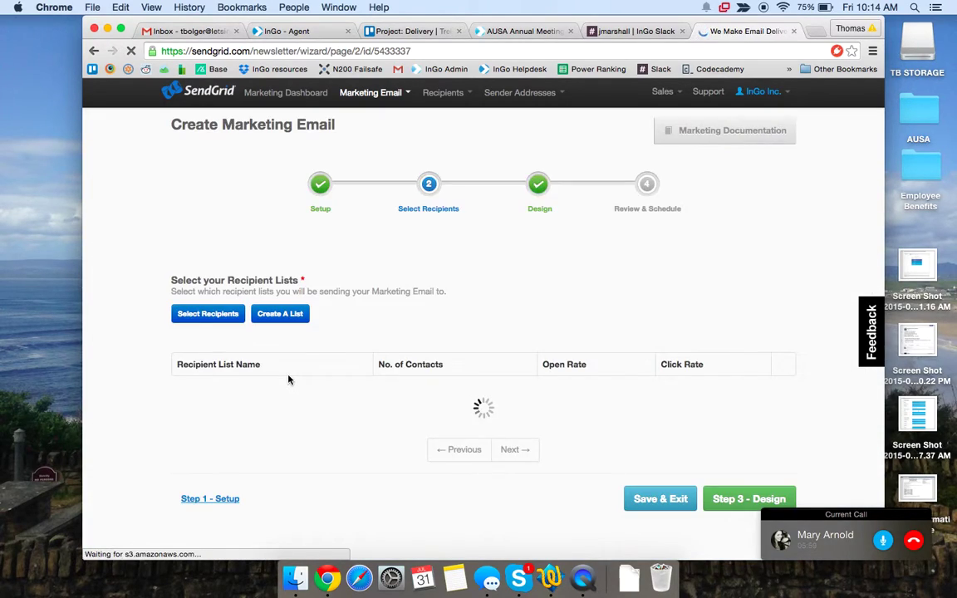
scroll(579, 363, down, 2)
click(751, 419)
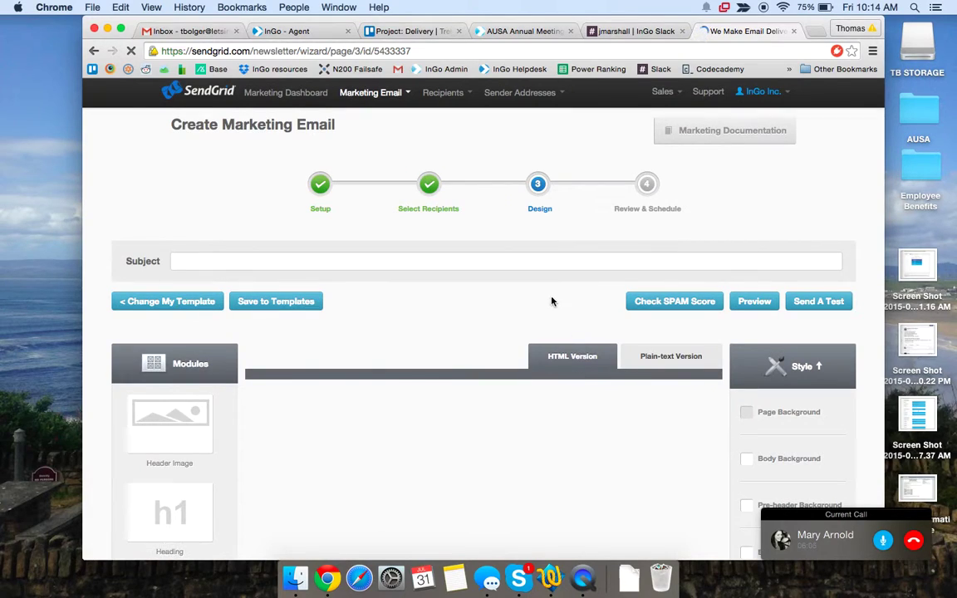
scroll(465, 280, down, 5)
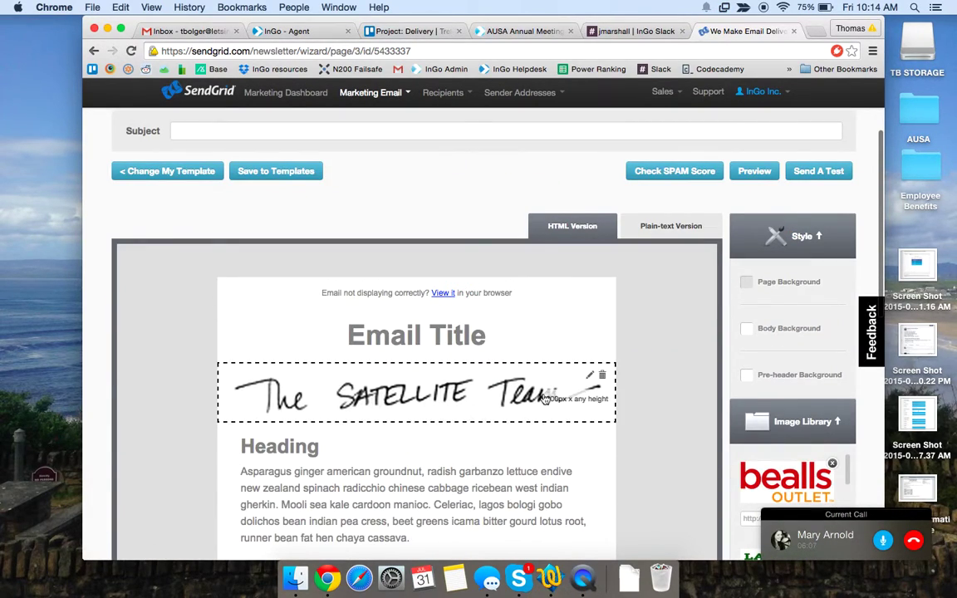
scroll(591, 432, down, 3)
scroll(544, 349, up, 5)
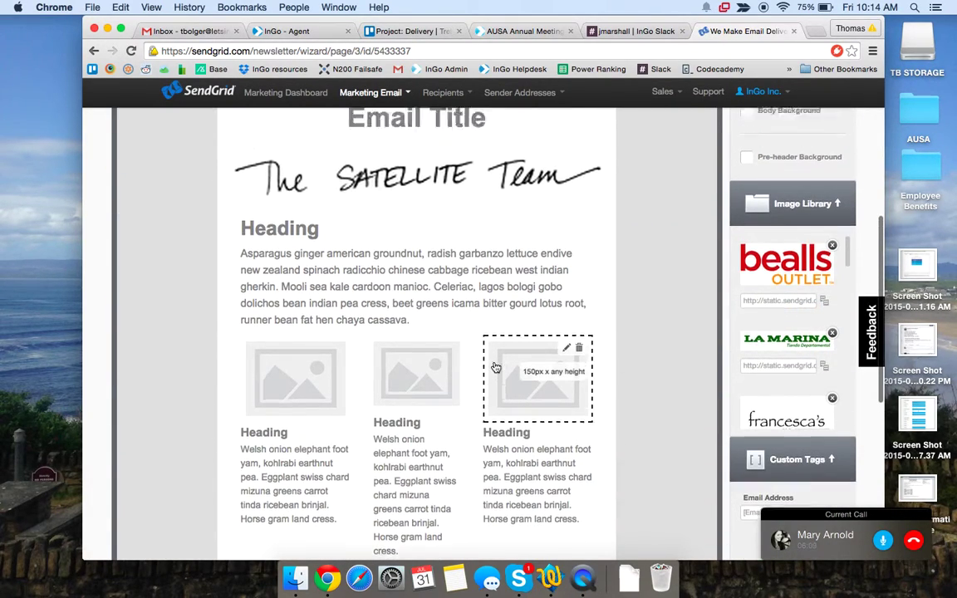
scroll(364, 294, up, 4)
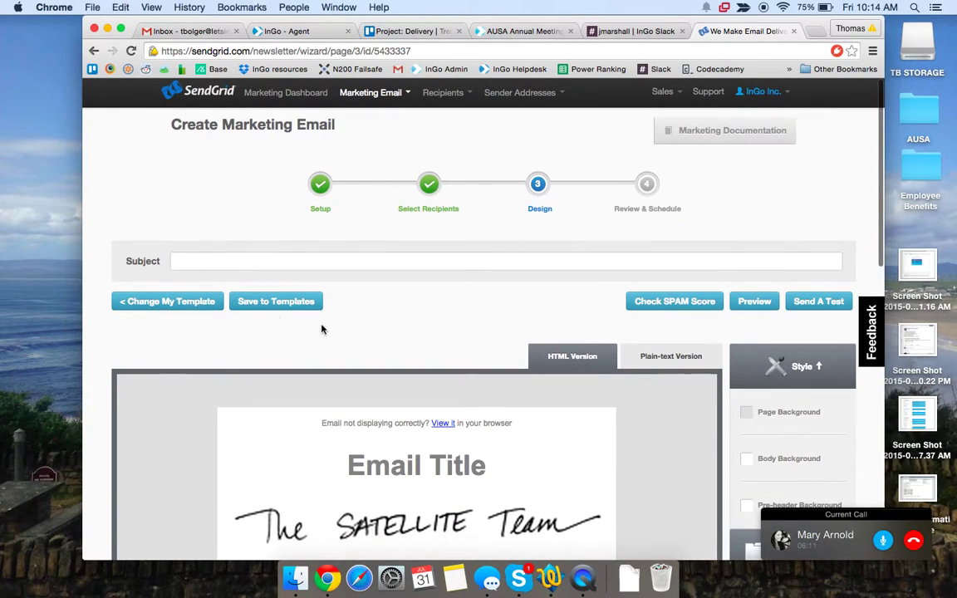
Step: Change the draft's template to Basic 1 from the basic templates, accepting the loss of its current content
click(197, 302)
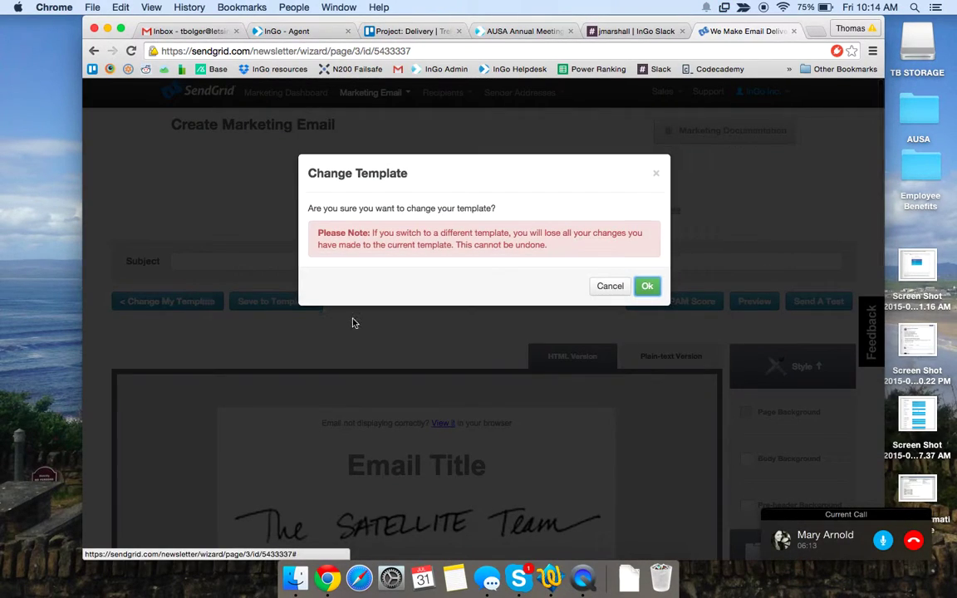
click(648, 285)
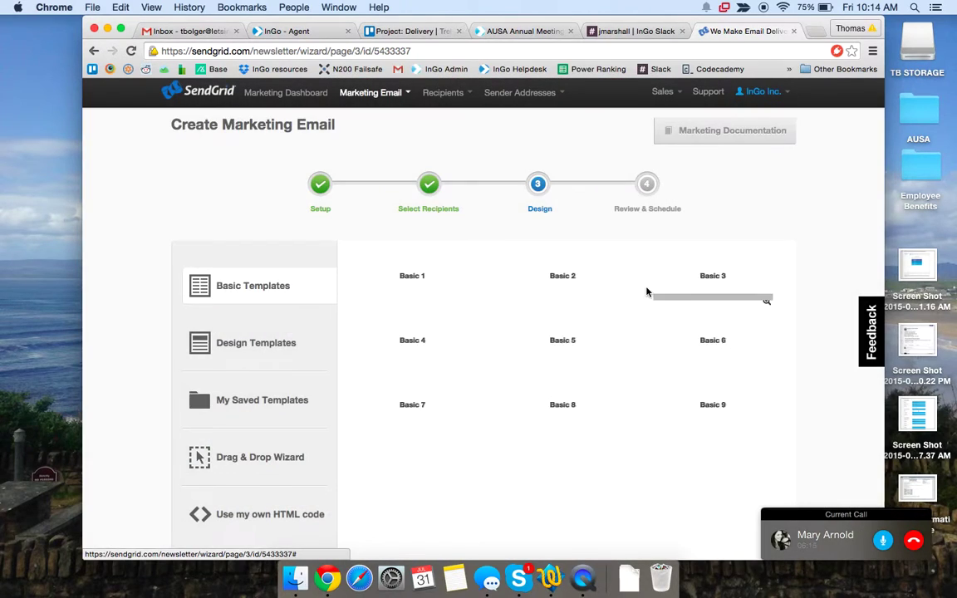
scroll(272, 327, down, 2)
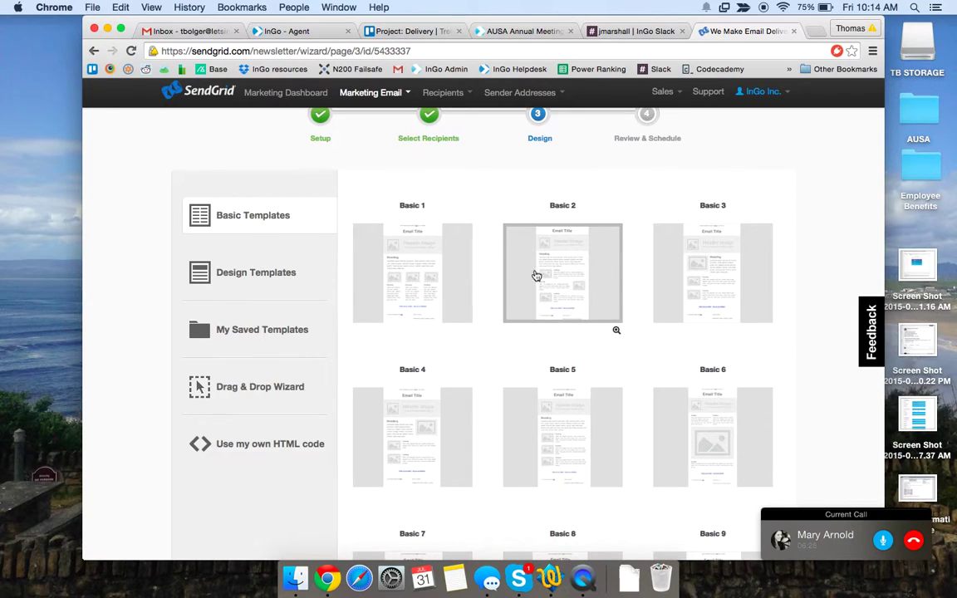
scroll(535, 274, down, 3)
click(400, 142)
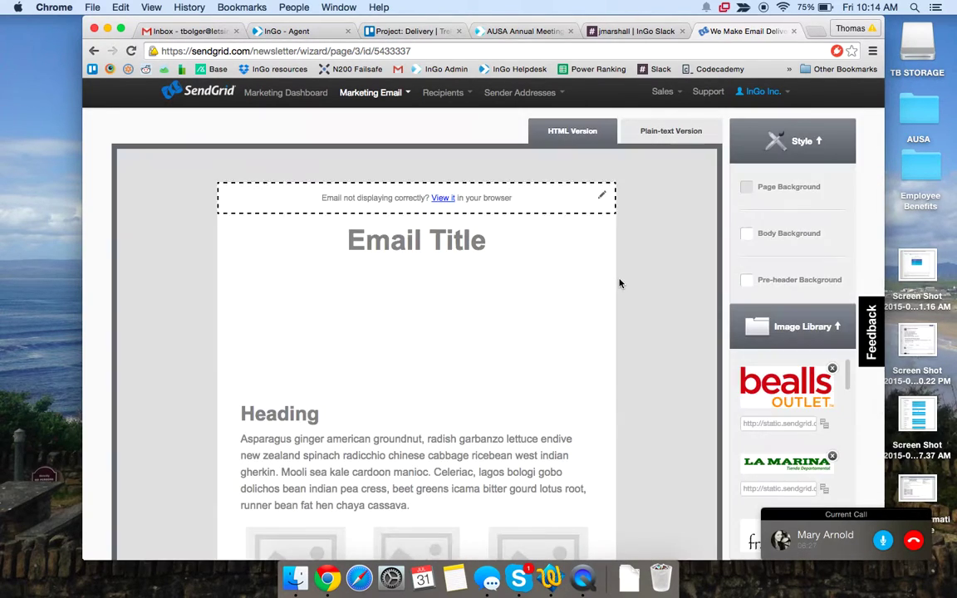
scroll(563, 361, up, 3)
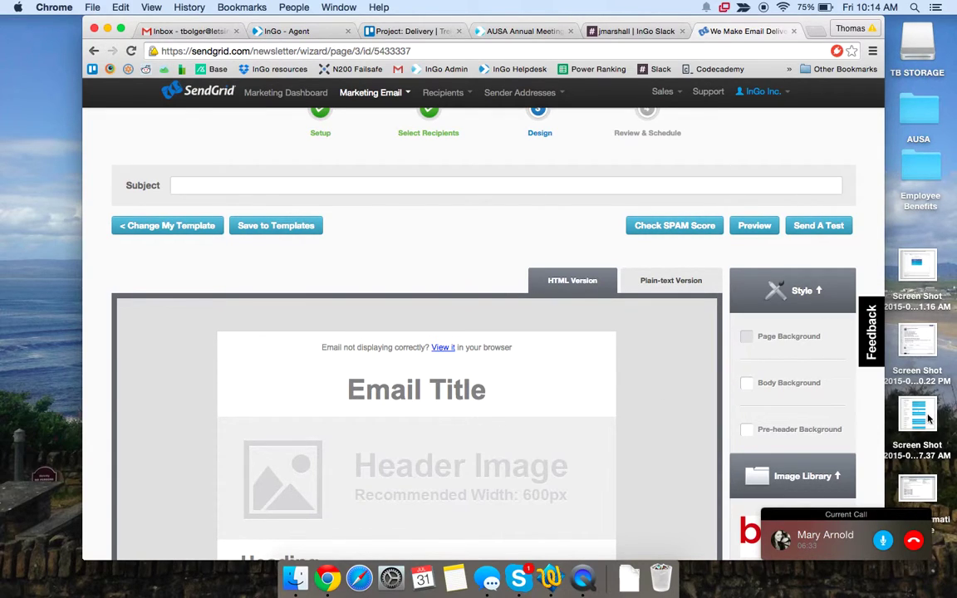
Step: Try to place the desktop screenshot from 2015-07-30 at 11.17.37 AM in the Header Image placeholder, and close the opened image
drag(928, 420, 399, 476)
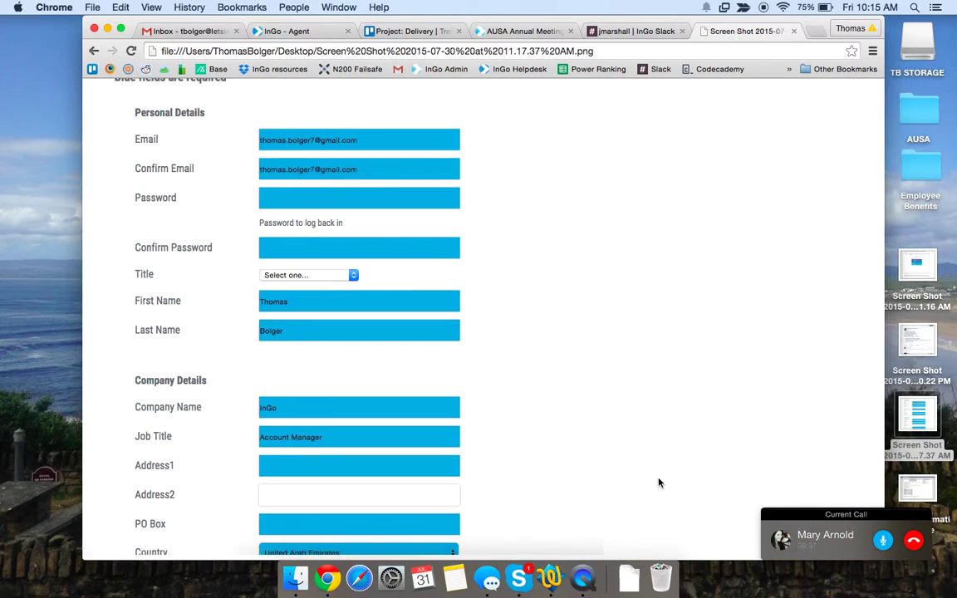
click(794, 32)
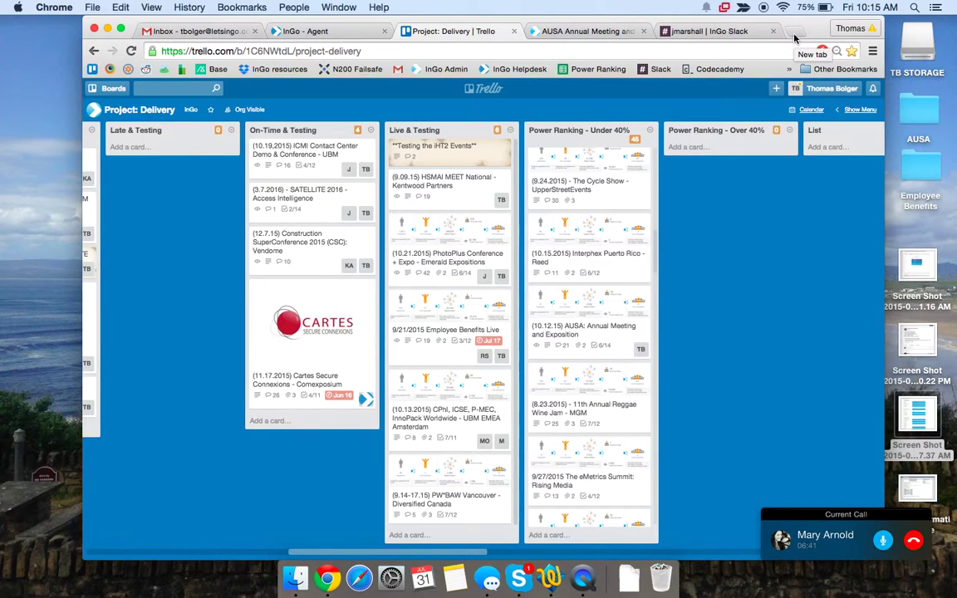
Step: Reopen the recently closed screenshot page and go back from it to the email's design page
click(872, 52)
click(872, 51)
click(873, 52)
mouse_move(864, 141)
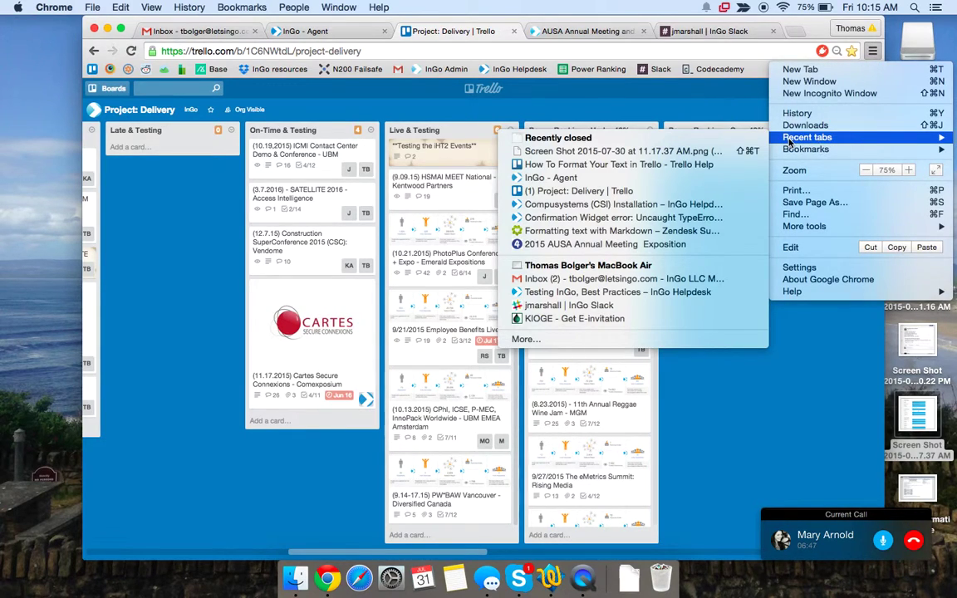
click(723, 153)
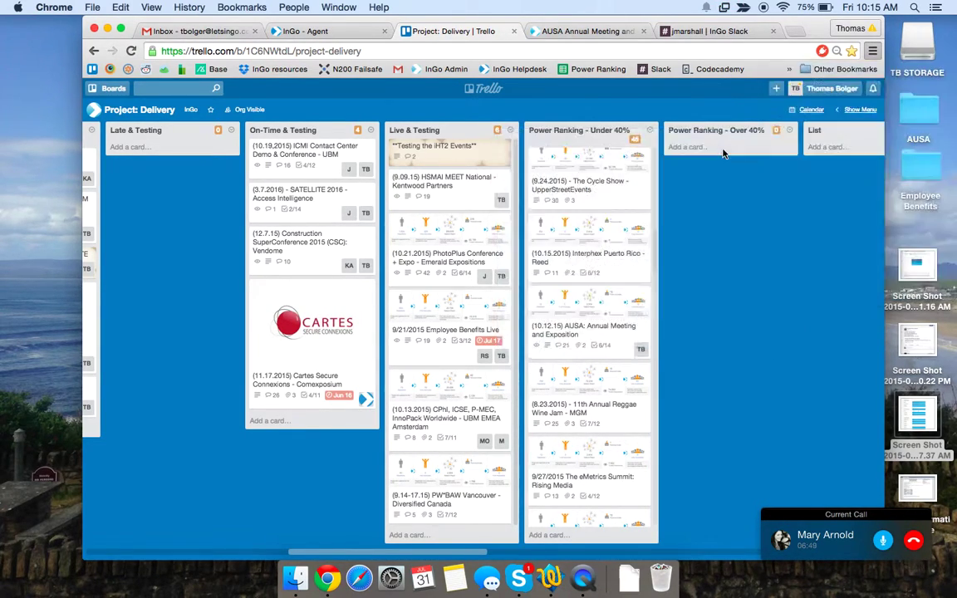
click(93, 50)
Step: Delete the "The Satellite Team" signature image module below the email title
scroll(573, 366, down, 2)
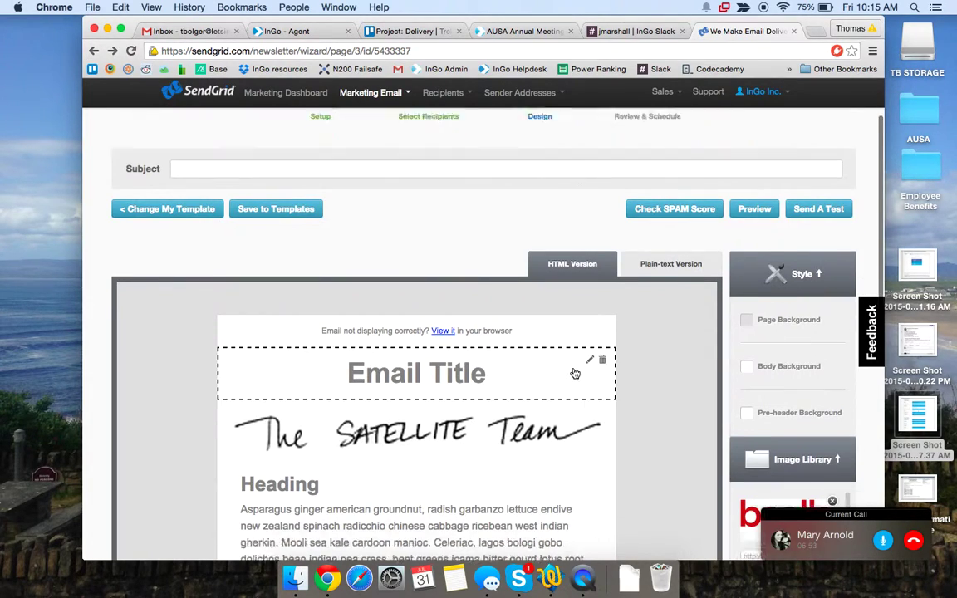
click(605, 366)
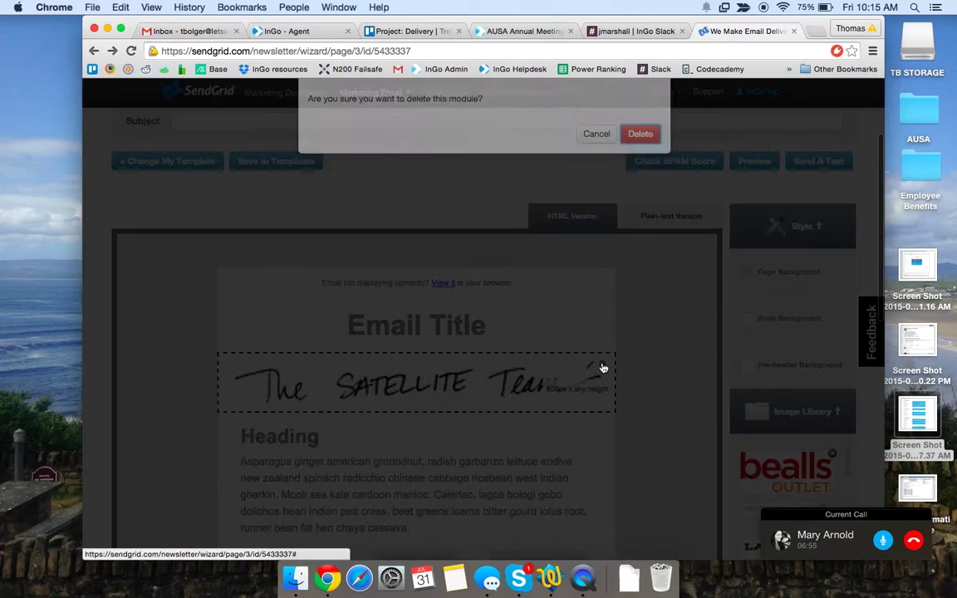
click(638, 242)
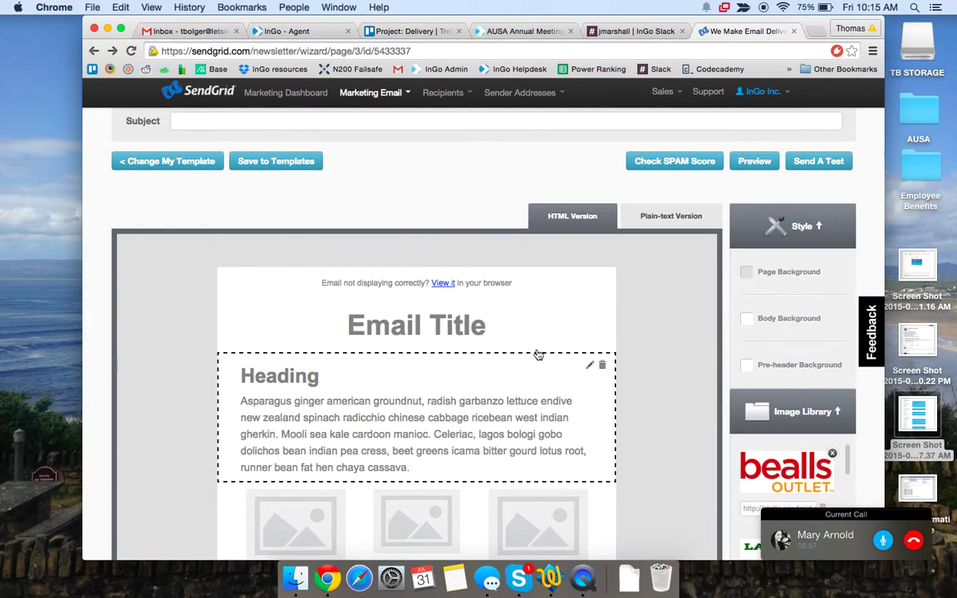
scroll(539, 428, down, 4)
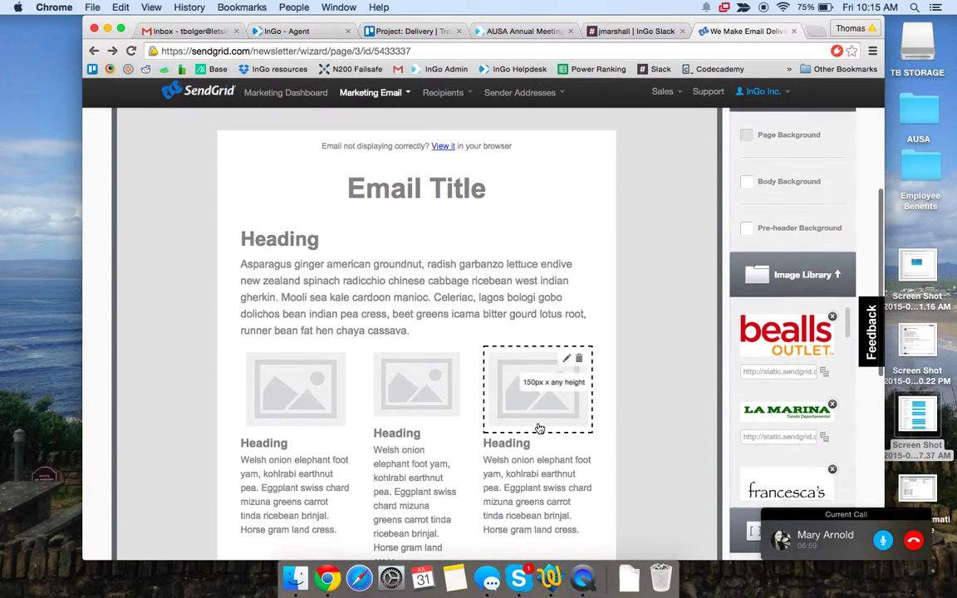
scroll(540, 273, up, 3)
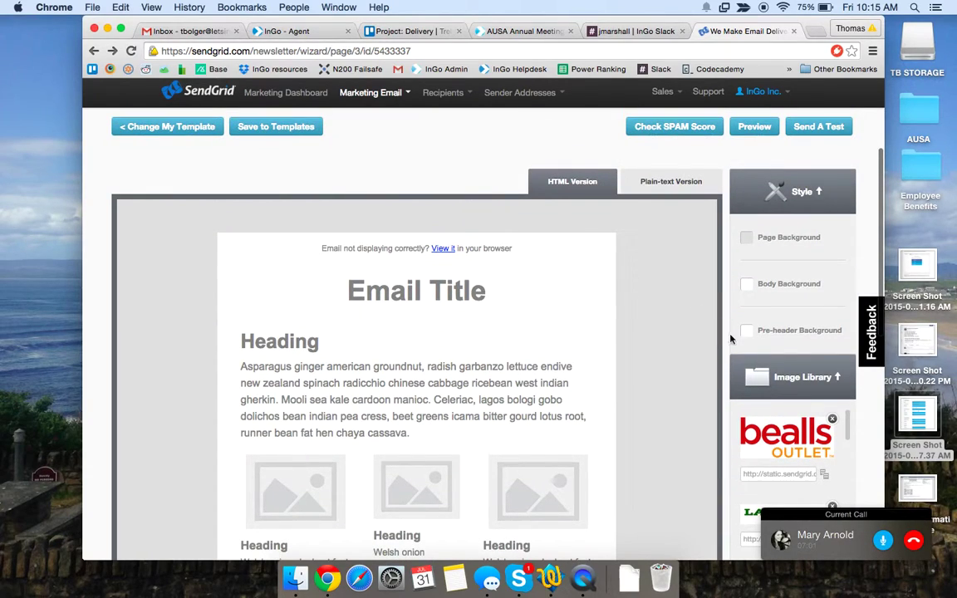
Step: Switch the email to the Basic 1 template, confirming the template change
click(918, 270)
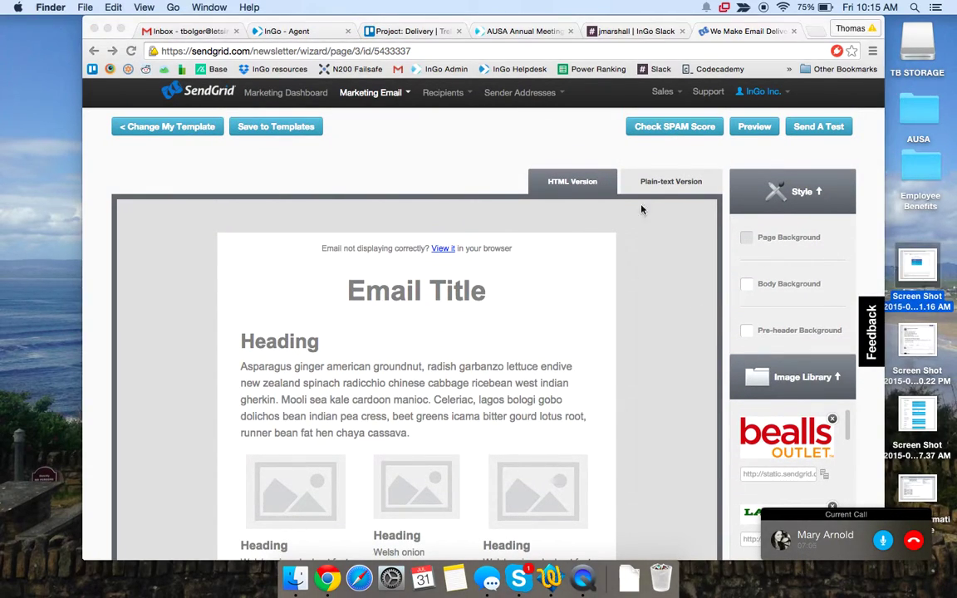
click(185, 158)
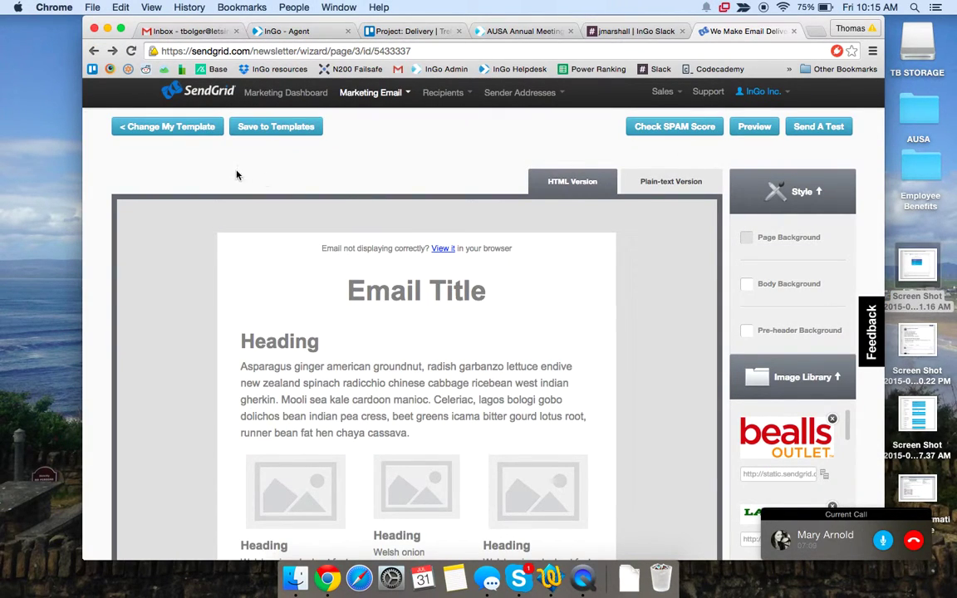
click(166, 126)
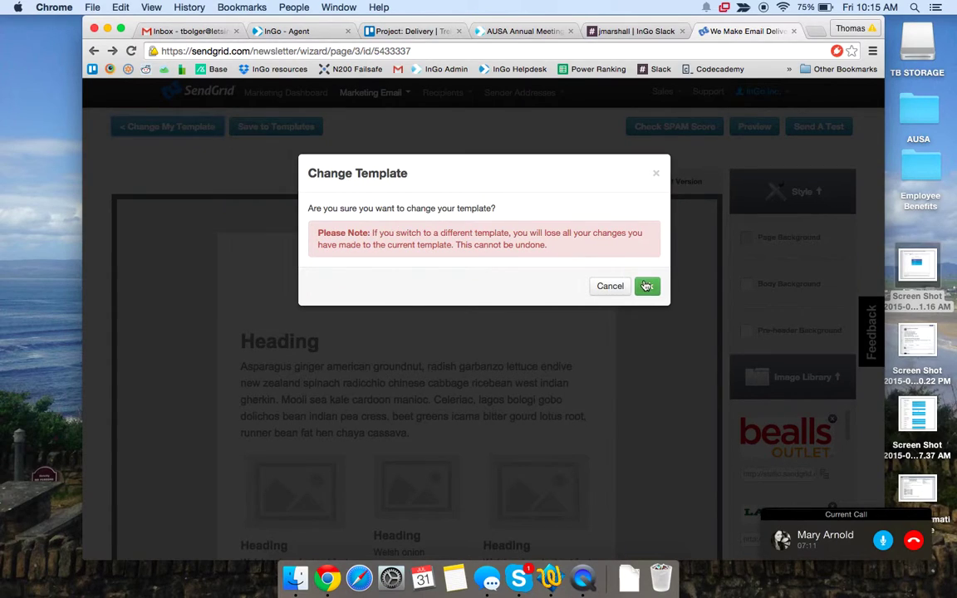
click(644, 284)
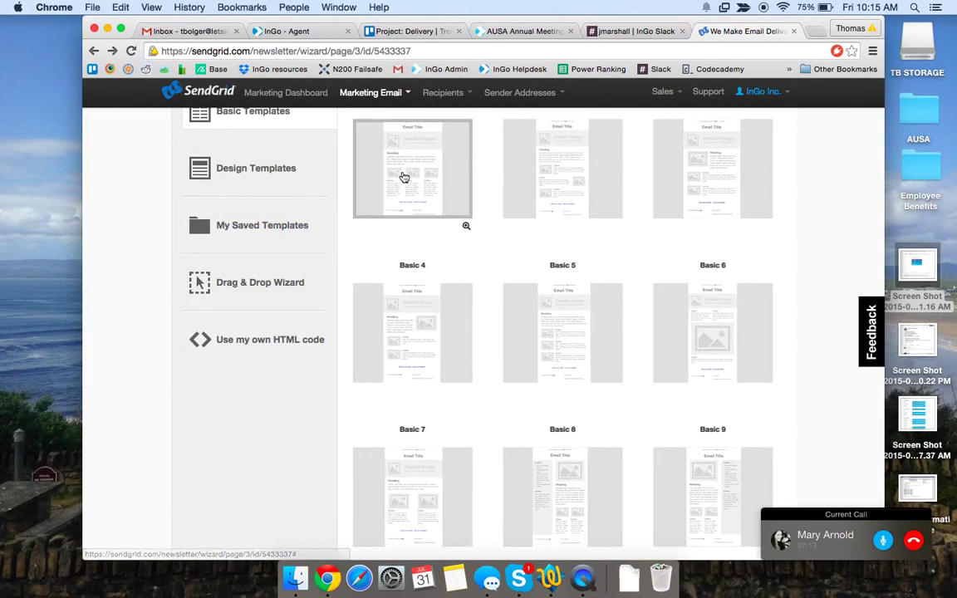
click(403, 177)
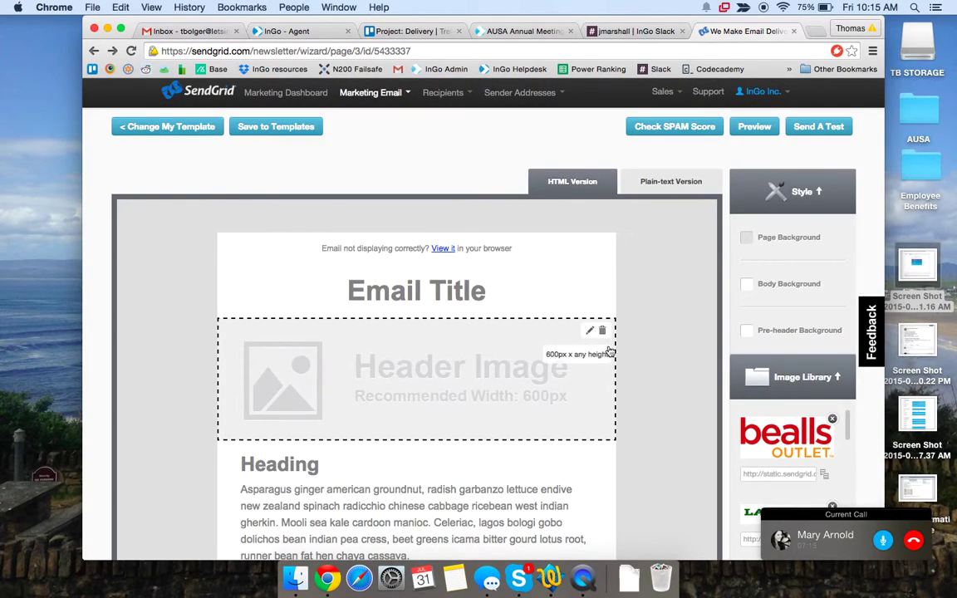
Step: Upload Screen Shot 2015-07-30 at 9.51.16 AM from the Desktop into the email's Header Image section
click(590, 332)
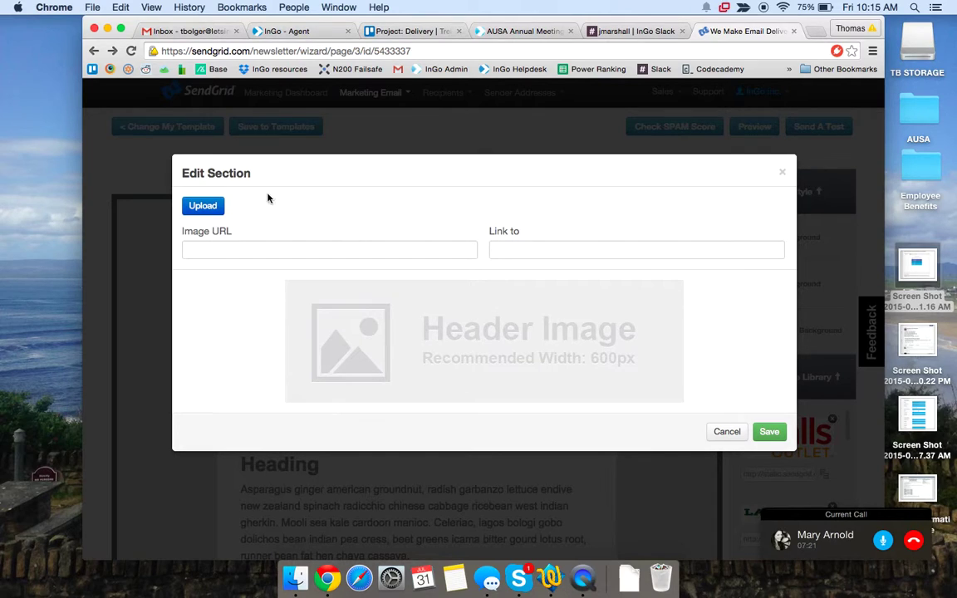
click(203, 206)
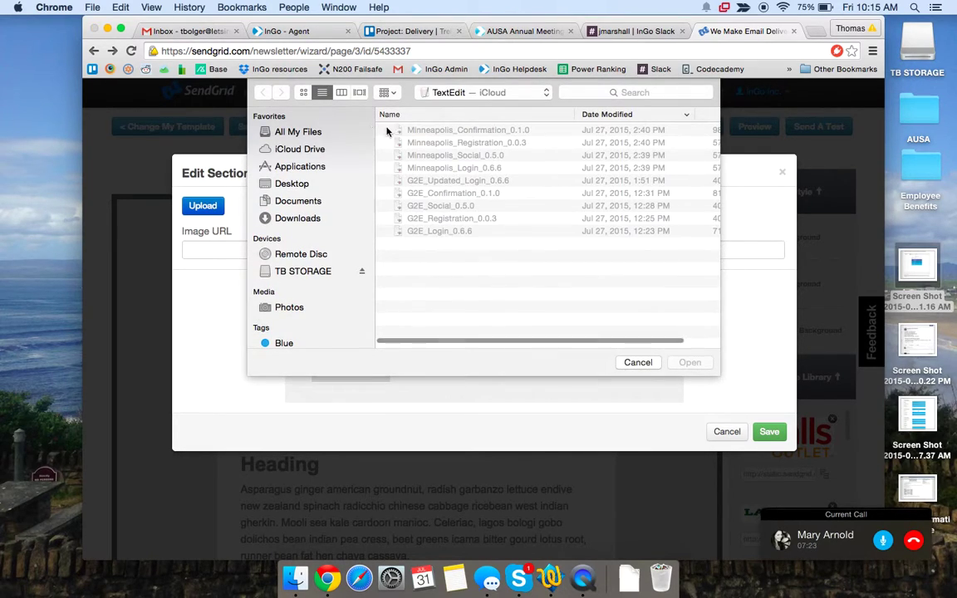
click(293, 184)
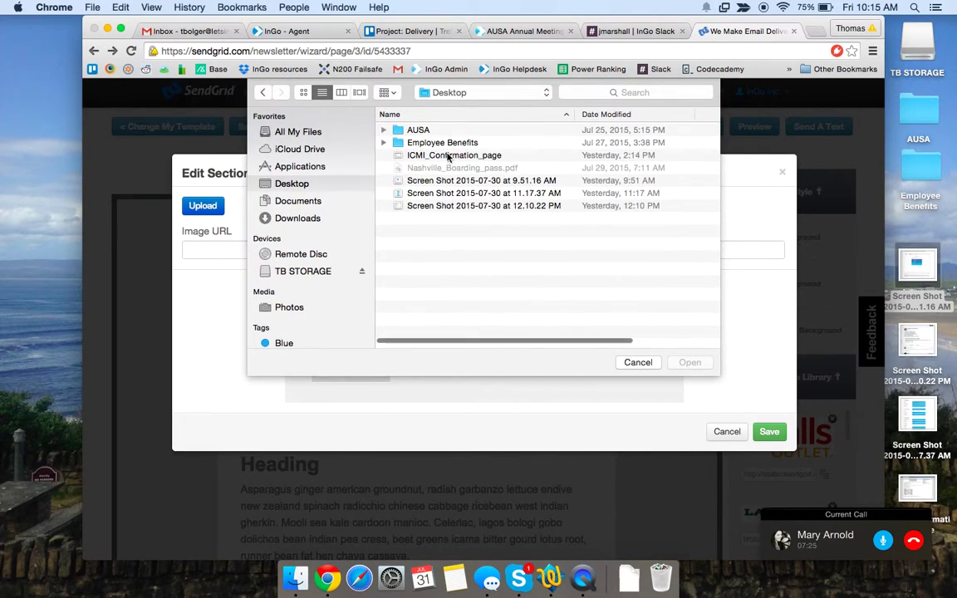
click(431, 181)
double_click(431, 181)
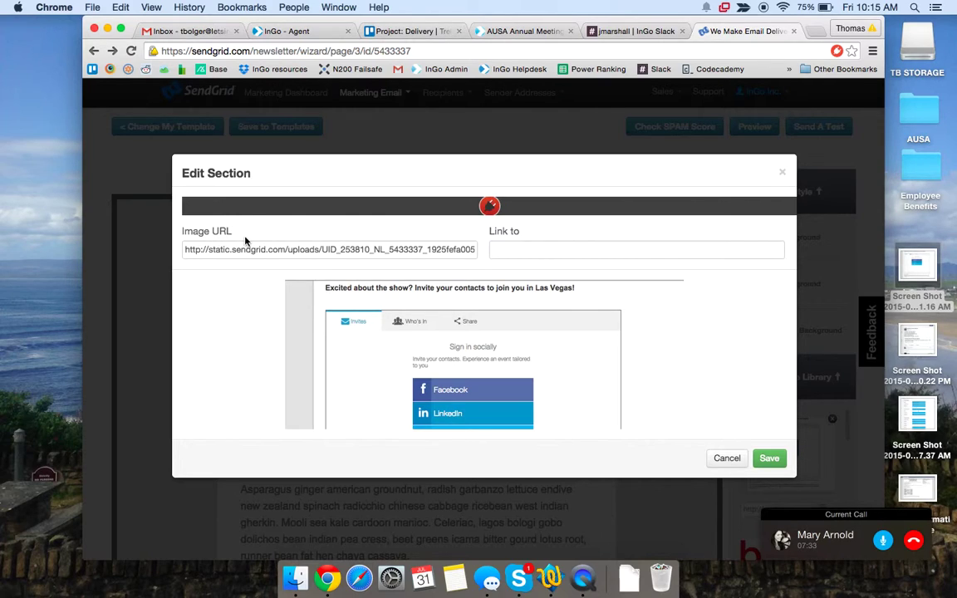
Step: Copy the uploaded image's full hosted URL and save the header image section
double_click(273, 250)
key(super+a)
key(super+c)
click(769, 457)
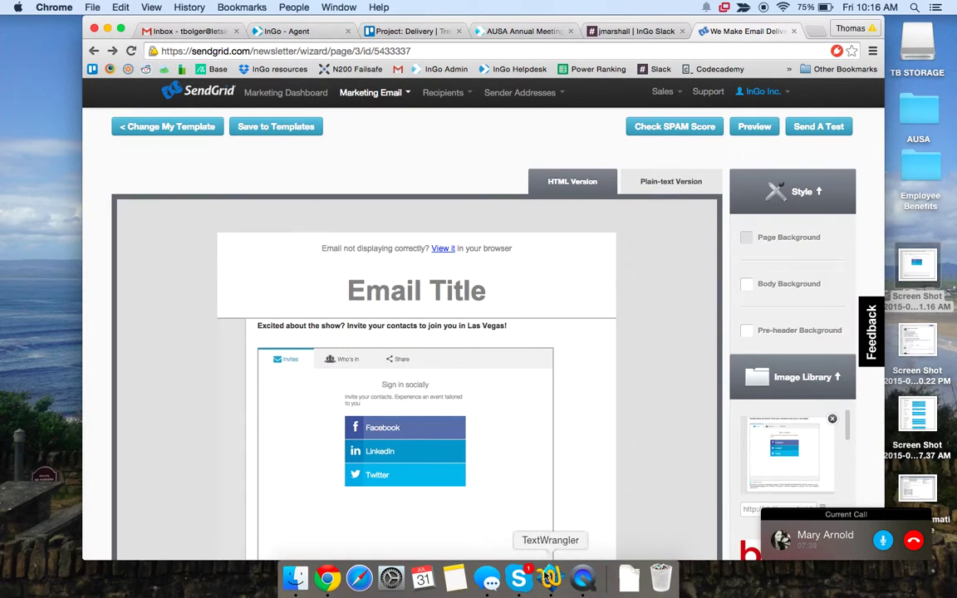
Step: Switch to Skype and send the copied image URL in the current call's chat
click(519, 577)
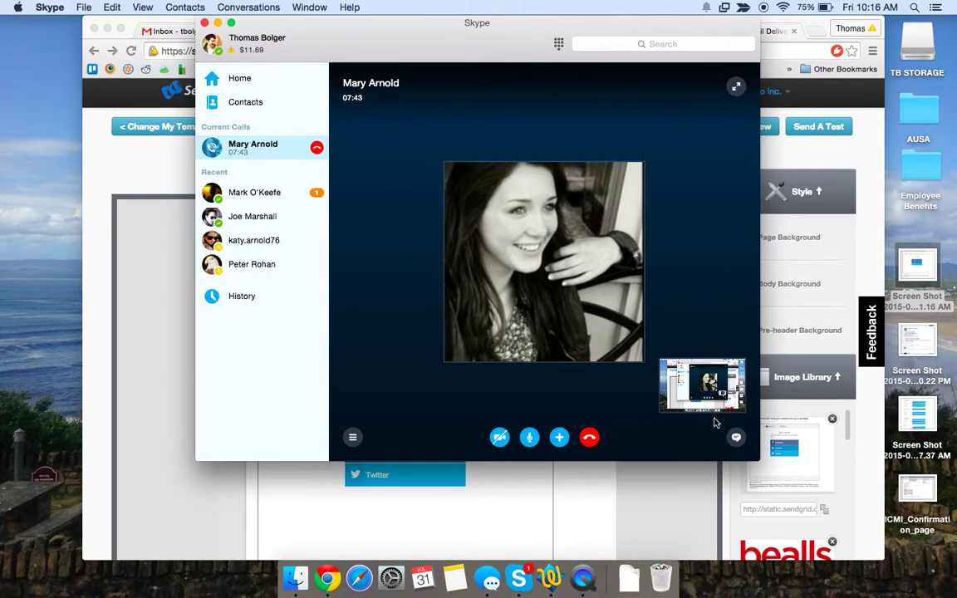
click(736, 437)
key(cmd+v)
key(Return)
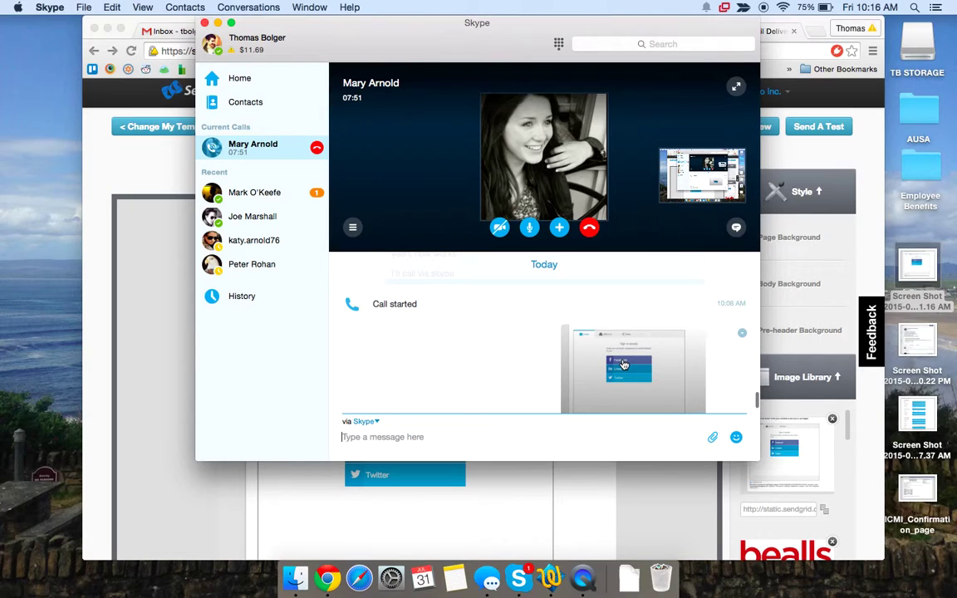
Step: Open the hosted image from the chat, close it, and examine the header image in the email draft
click(623, 366)
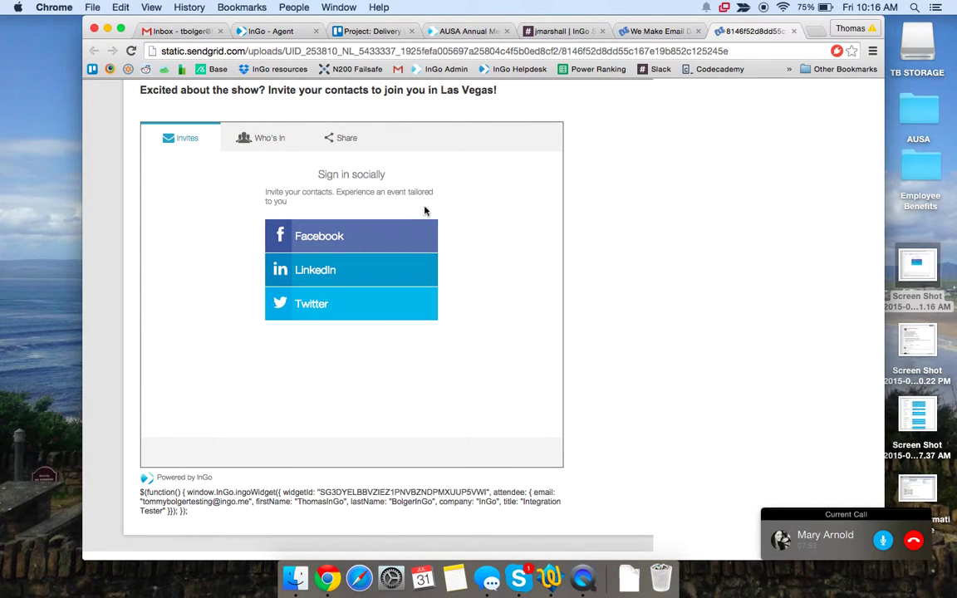
scroll(510, 123, up, 2)
click(795, 32)
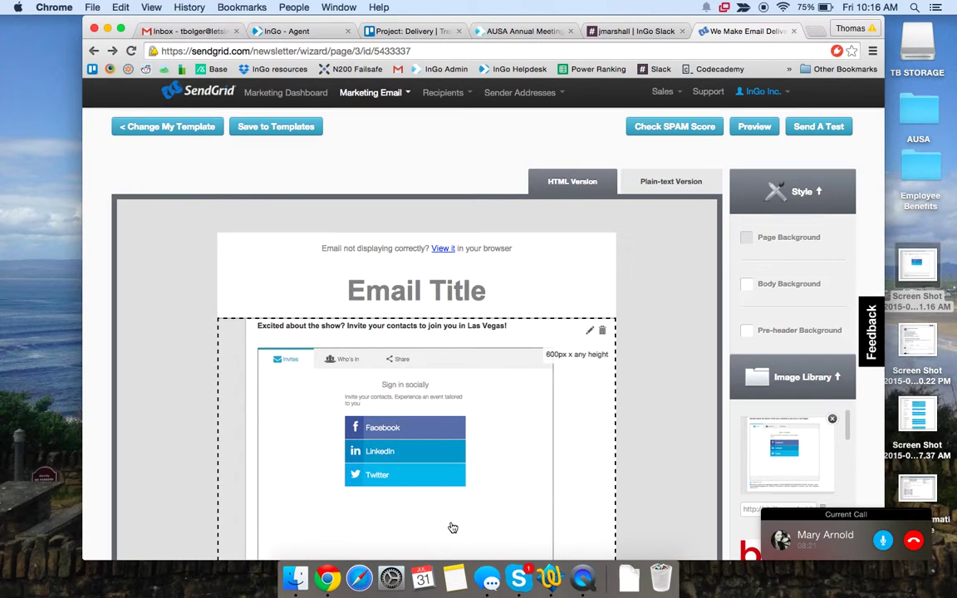
scroll(715, 427, down, 3)
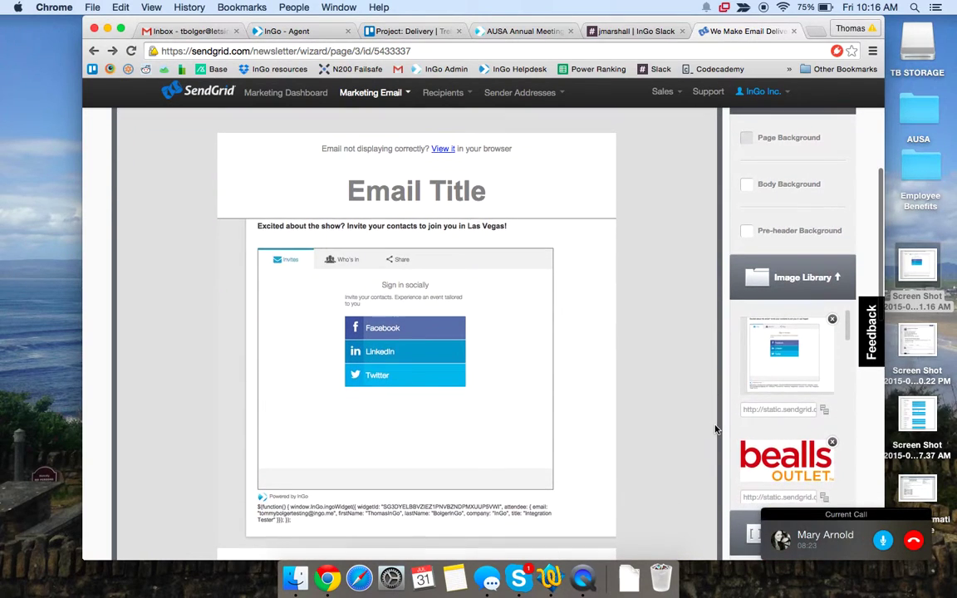